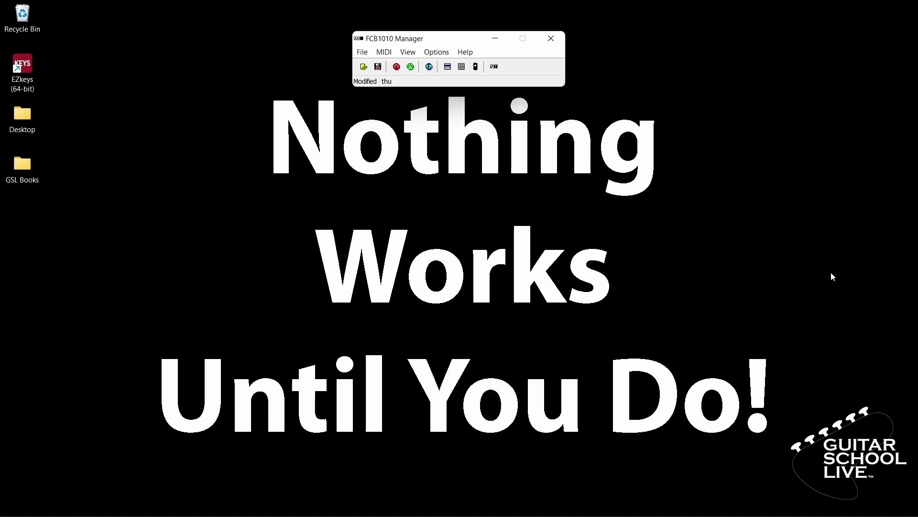
Enable Focusrite USB MIDI as the MIDI input and show the Presets grid.
click(445, 53)
click(449, 66)
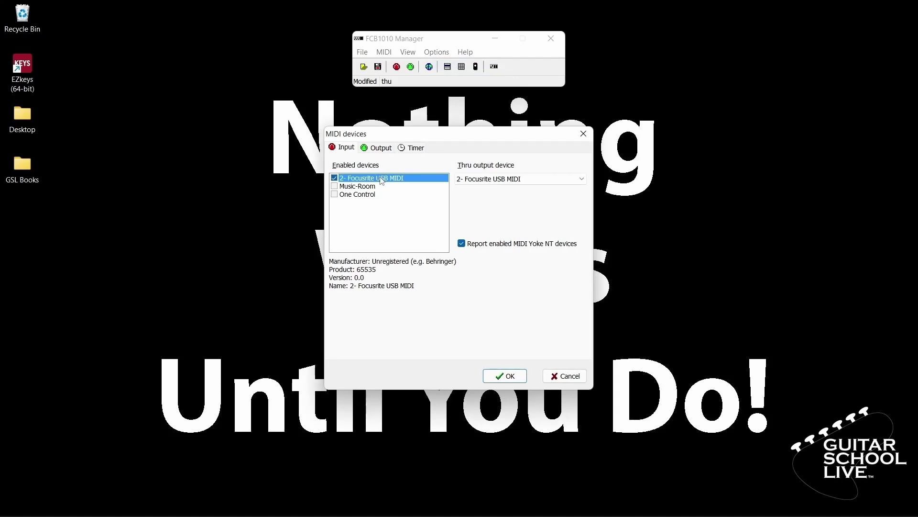
click(511, 376)
click(408, 51)
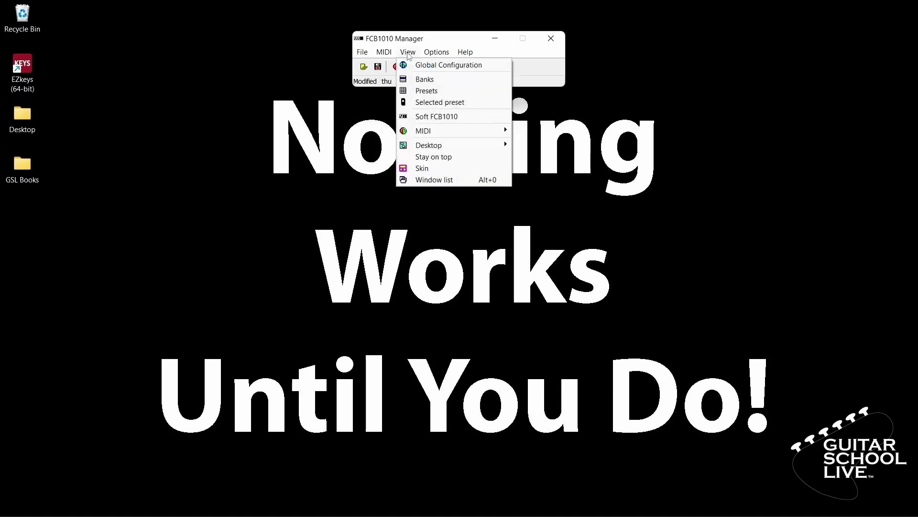
click(423, 91)
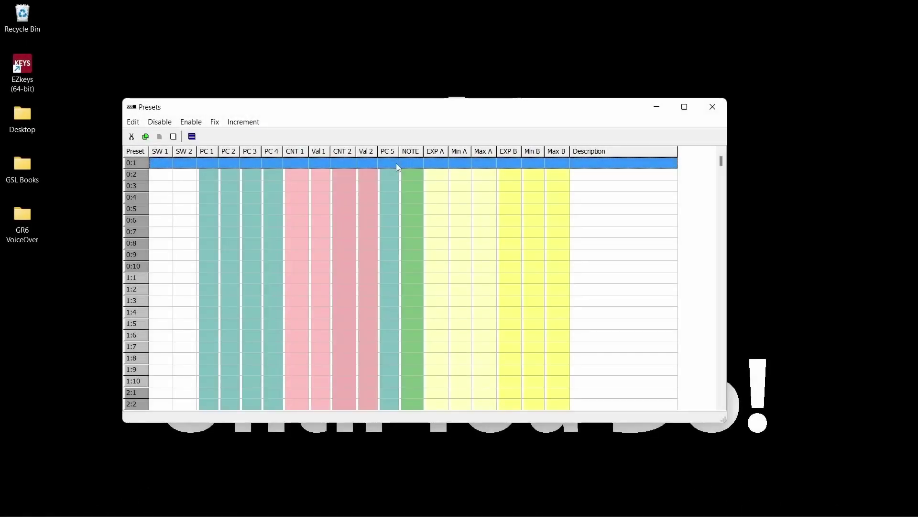
Number the NOTE values of presets 0:1–0:10 from 1 upward and enable NOTE on them.
drag(396, 163, 389, 265)
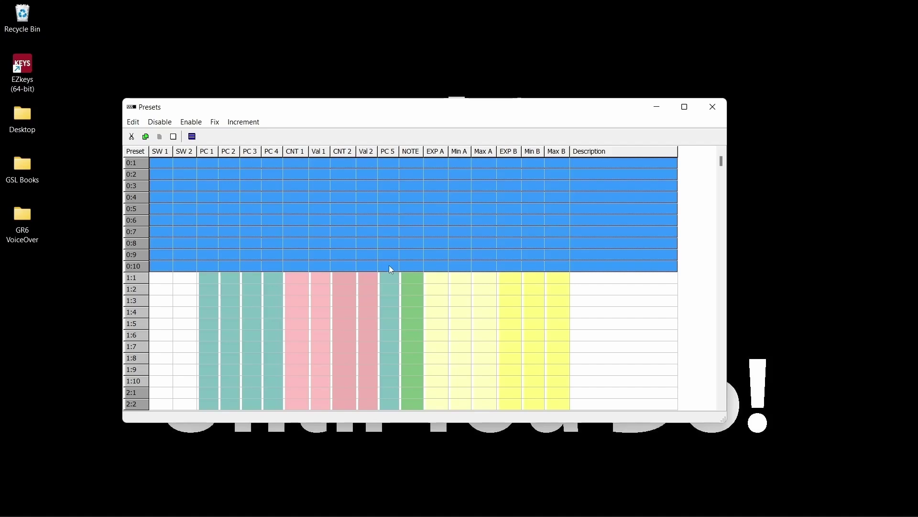
click(243, 122)
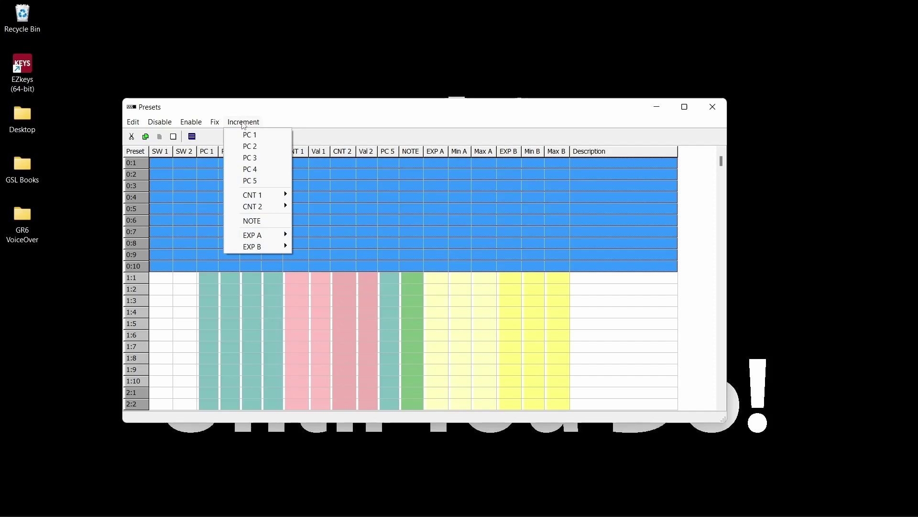
click(247, 221)
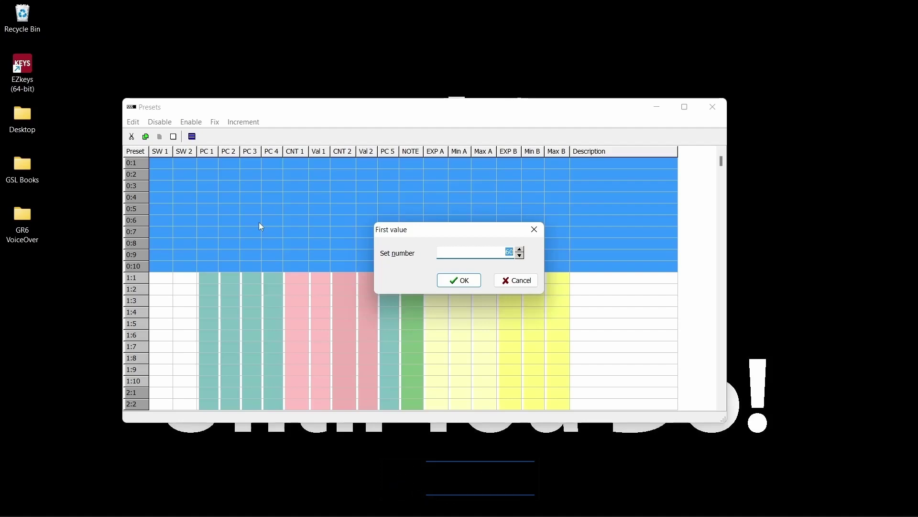
text(1)
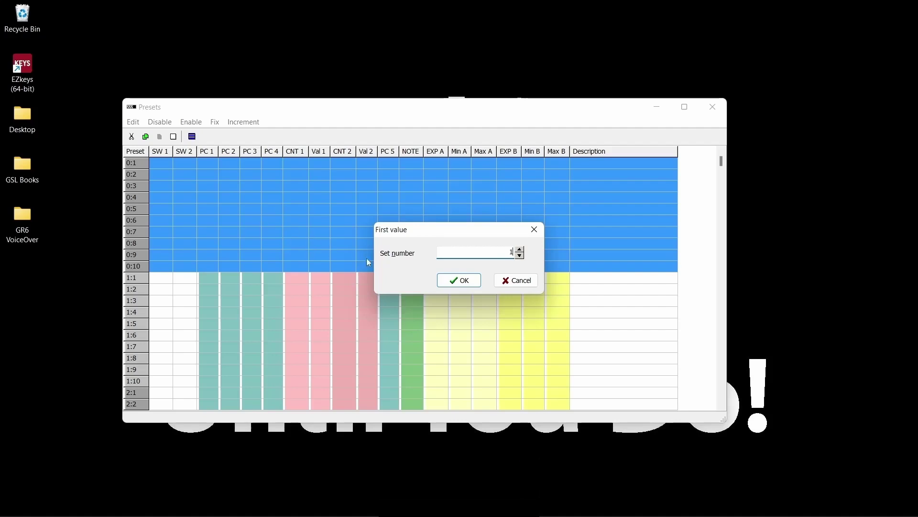
click(454, 280)
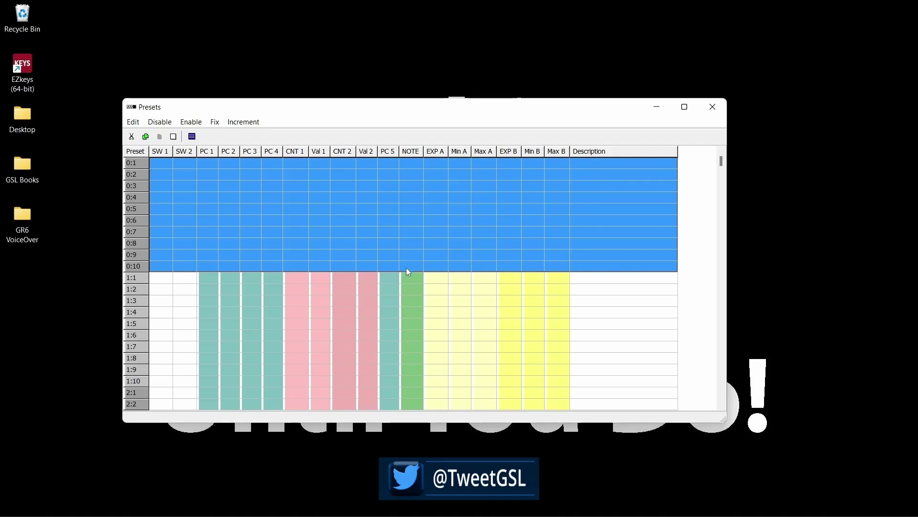
click(192, 122)
click(210, 247)
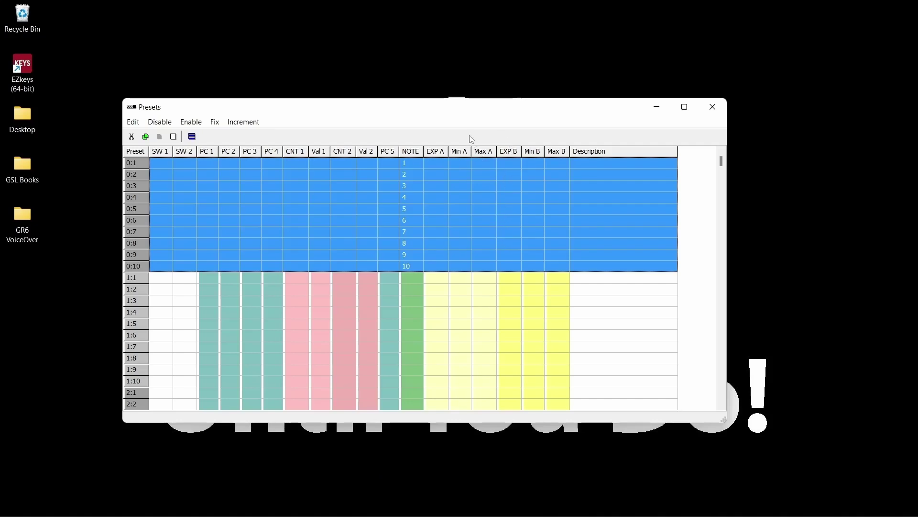
Enable the EXP A and EXP B expression pedals on the selected presets.
click(191, 122)
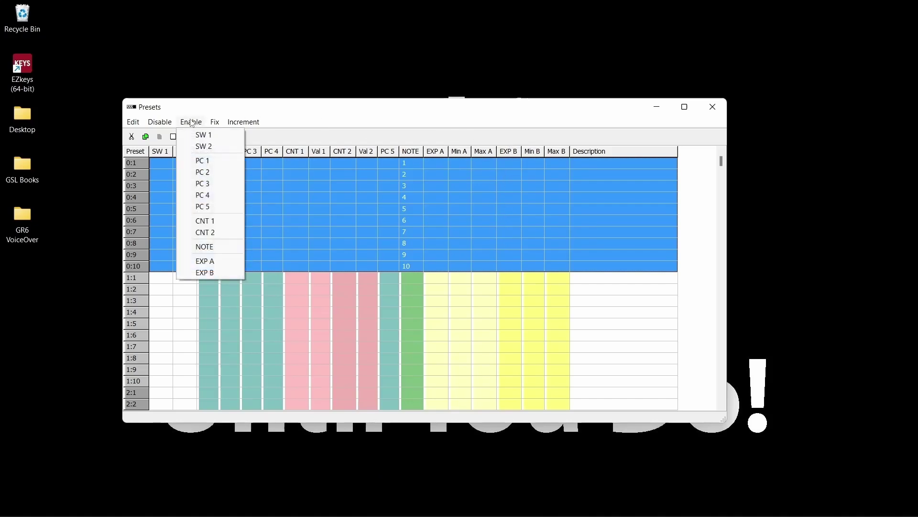
click(210, 260)
click(191, 123)
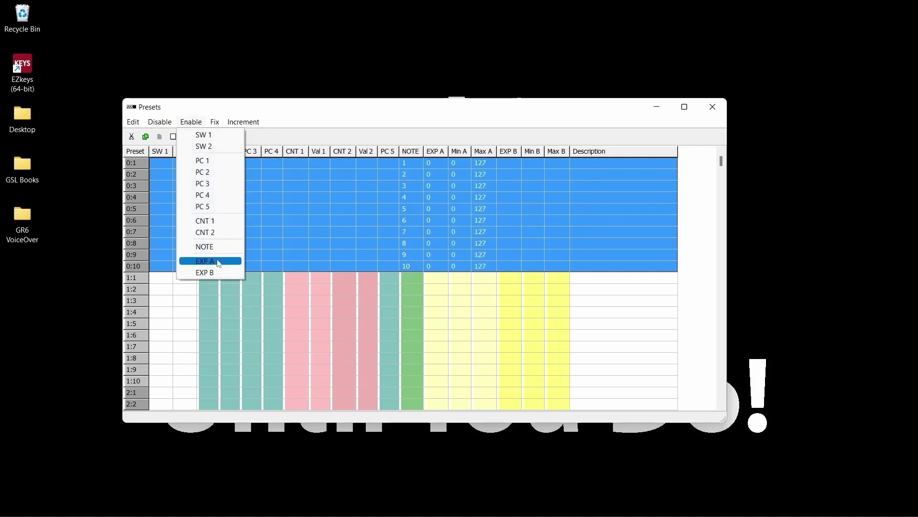
click(210, 272)
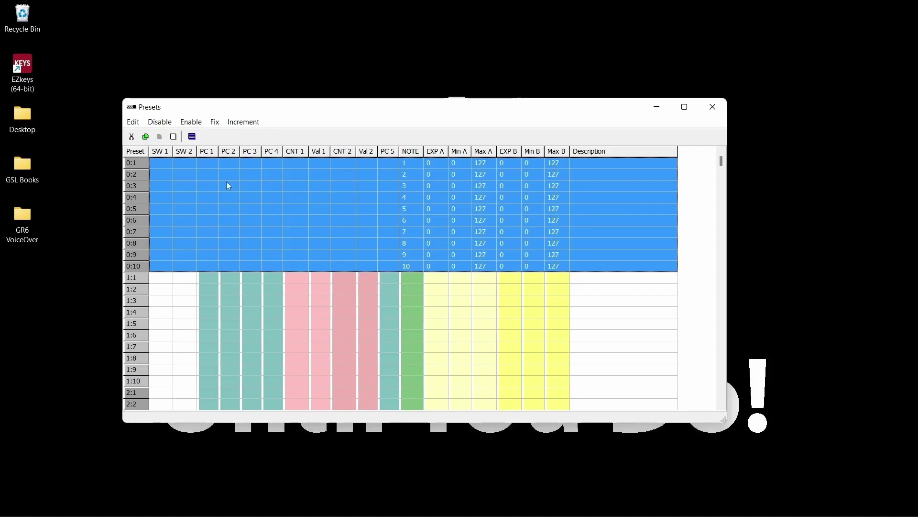
Fix EXP A to controller 100 and EXP B to controller 101.
click(216, 124)
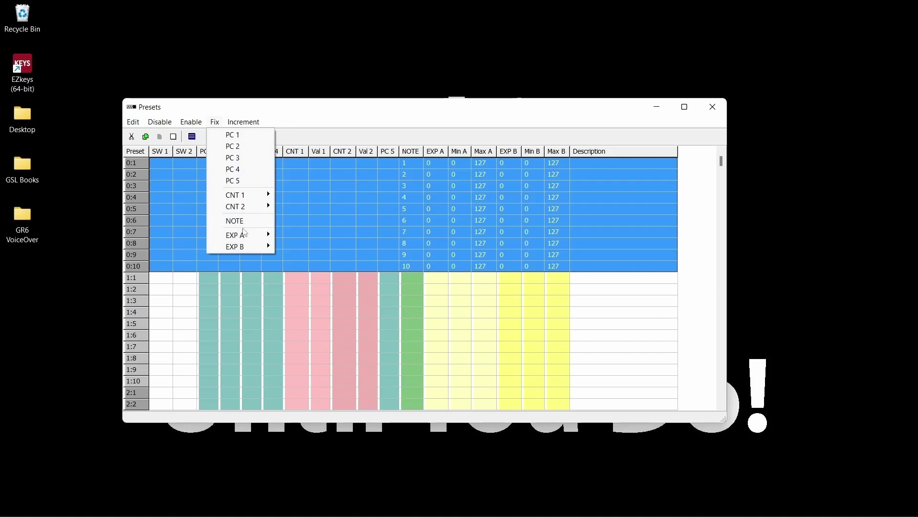
mouse_move(247, 236)
click(302, 233)
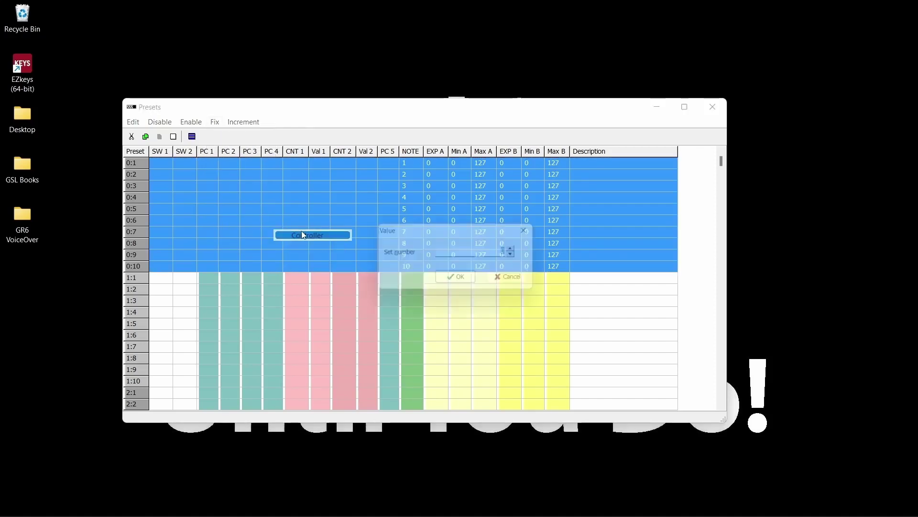
text(100)
click(468, 283)
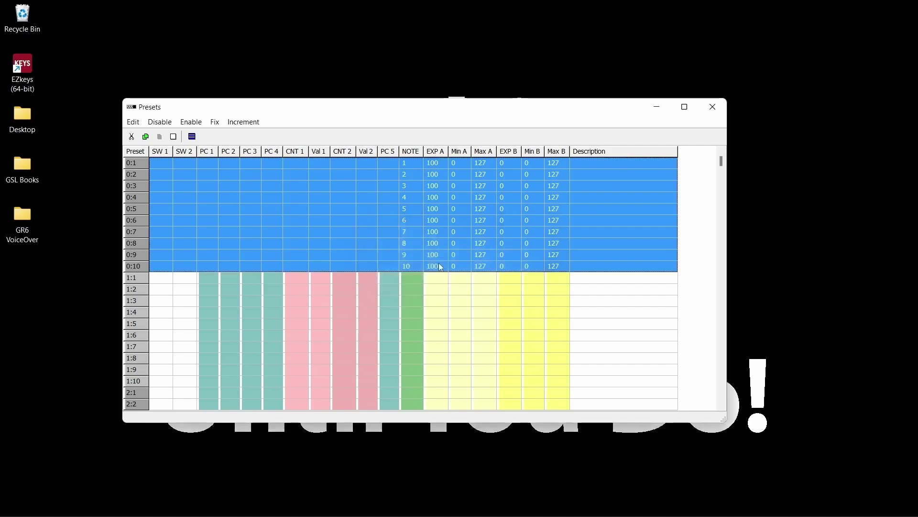
click(216, 123)
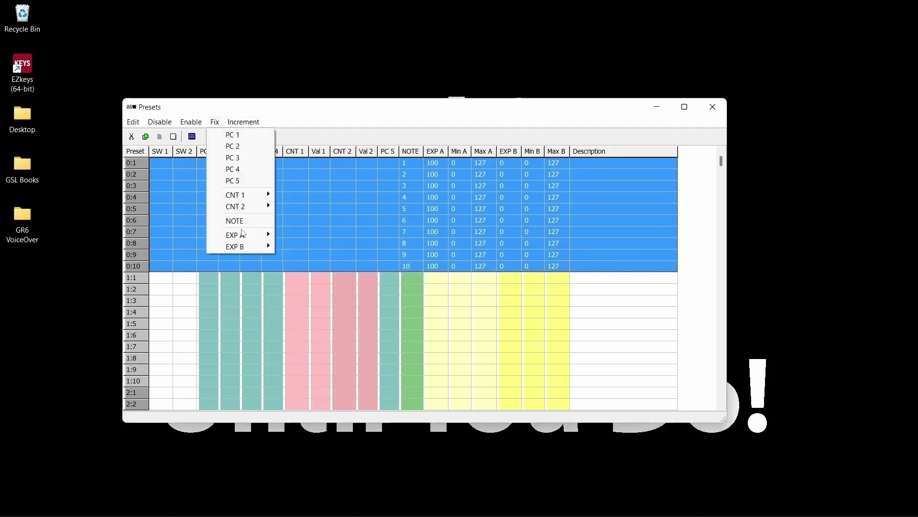
mouse_move(249, 247)
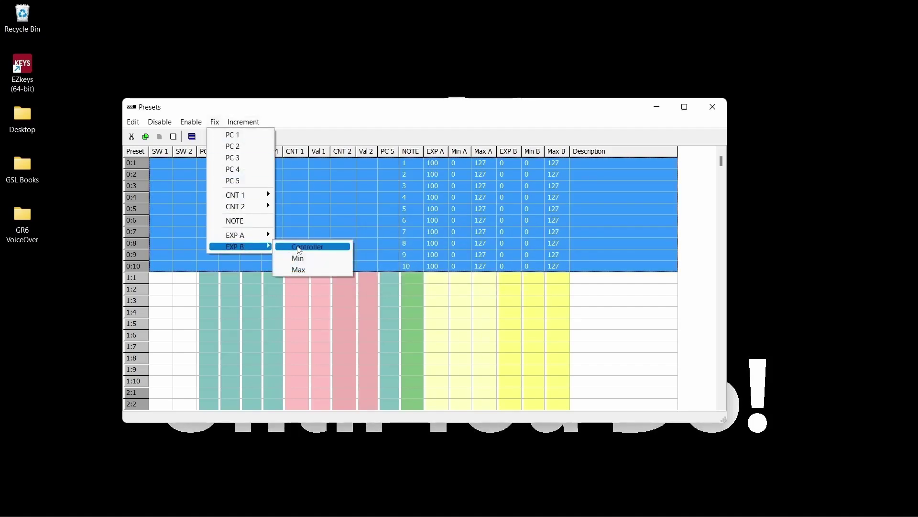
click(299, 247)
text(101)
click(454, 277)
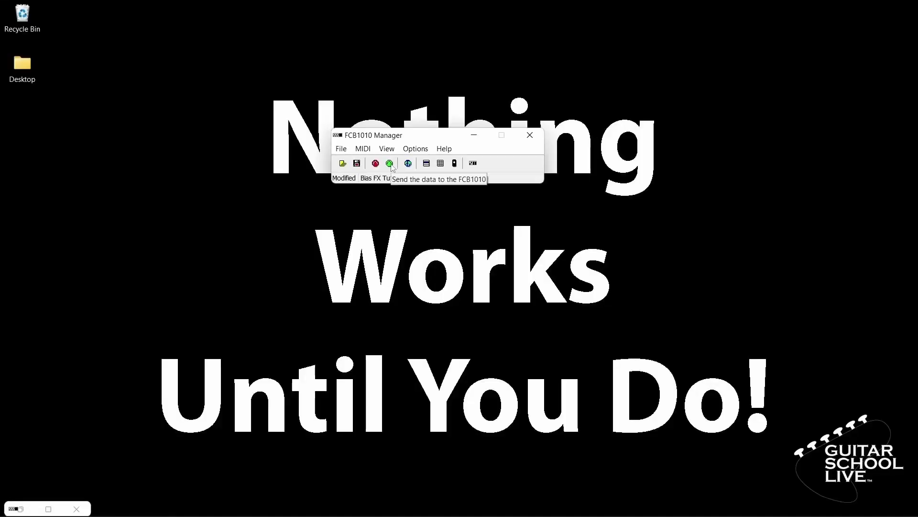
Send the programmed presets to the FCB1010 and confirm the transfer.
click(390, 163)
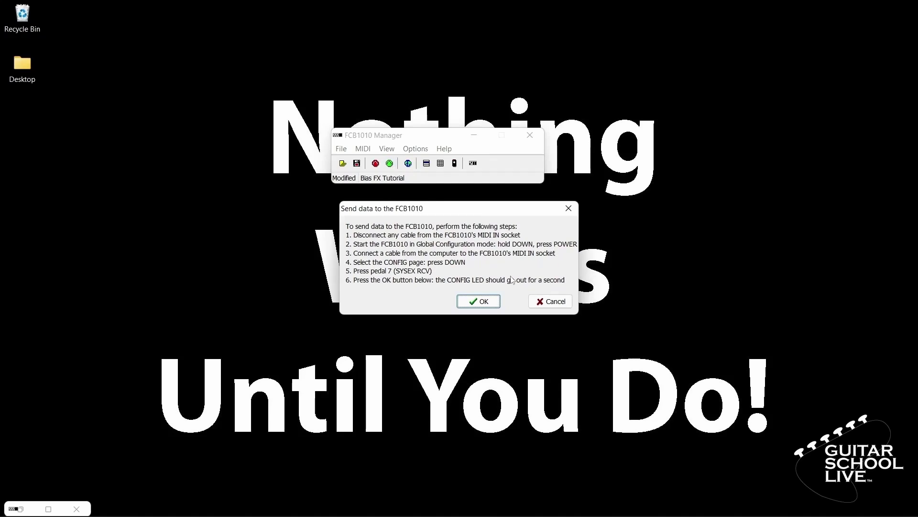
click(481, 303)
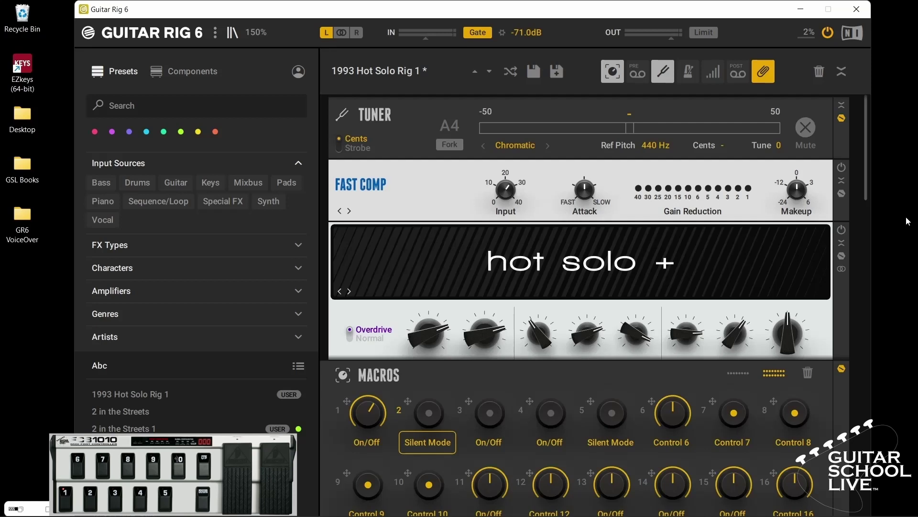
Use Learn MIDI Control to map foot pedals to the next-preset and previous-preset arrows.
right_click(491, 75)
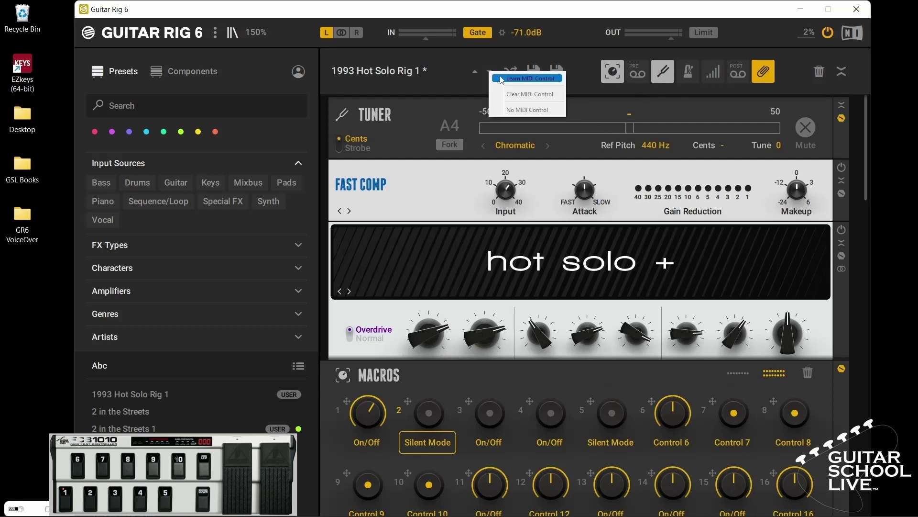
click(508, 80)
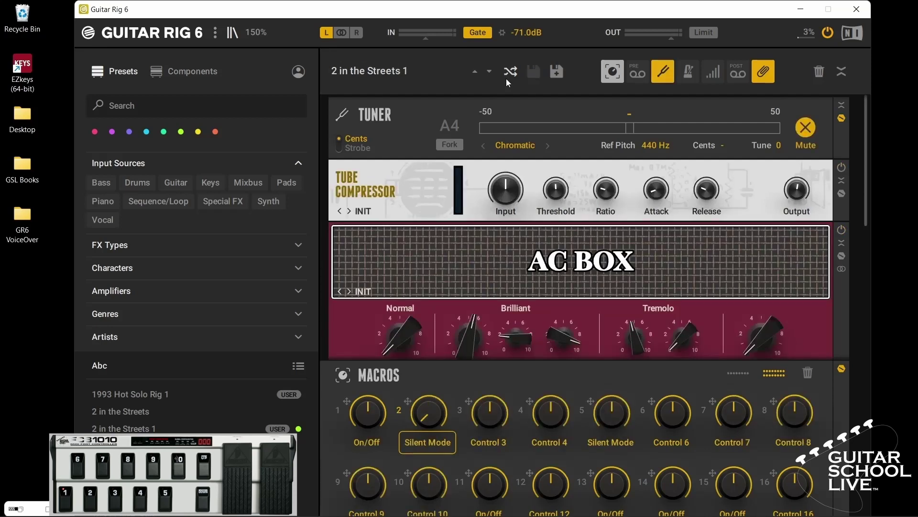
right_click(475, 72)
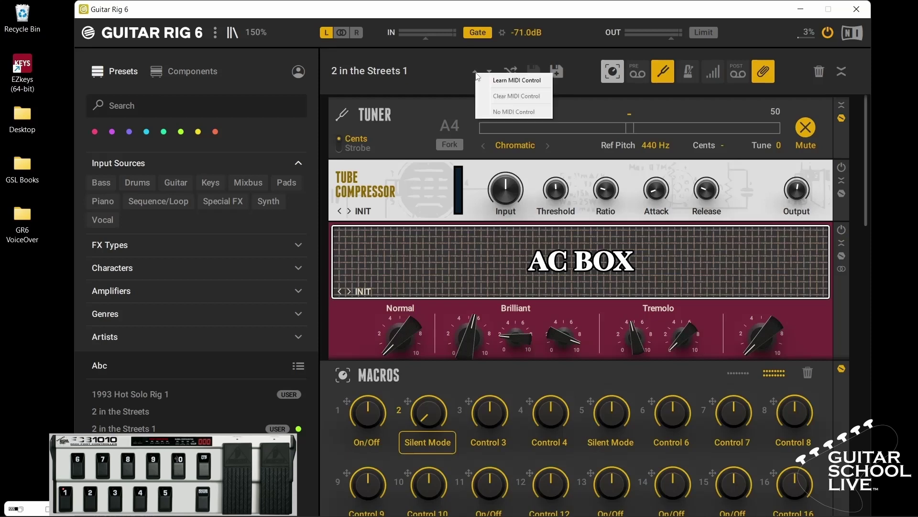
click(500, 82)
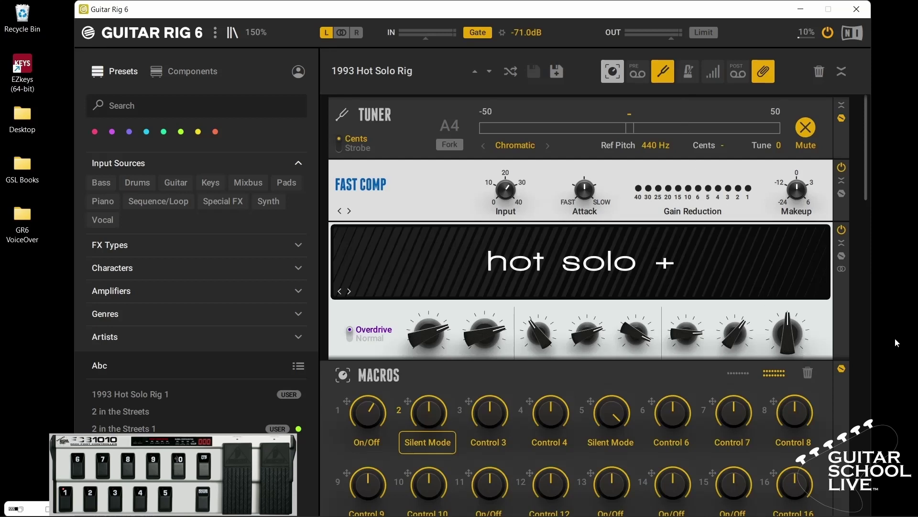
Make the Silent Mode macro (macro 2) an on/off button and link it to a foot pedal.
right_click(431, 415)
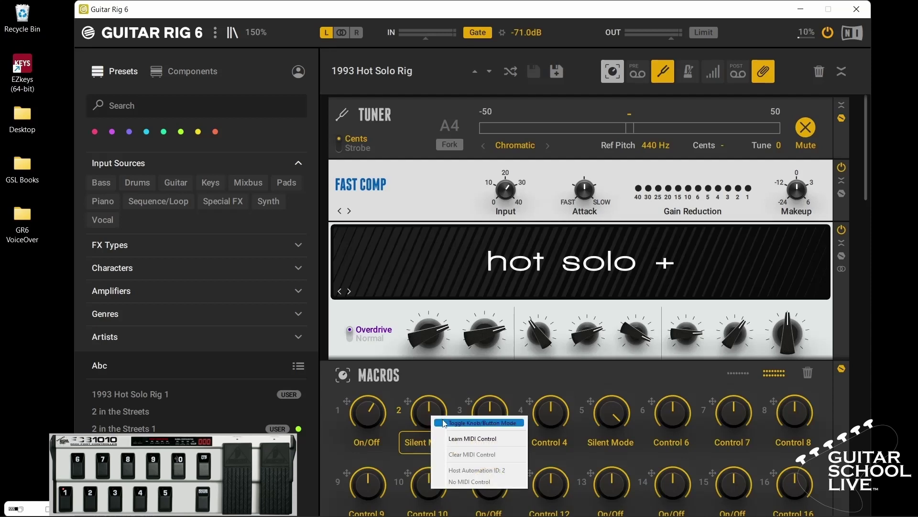
click(464, 424)
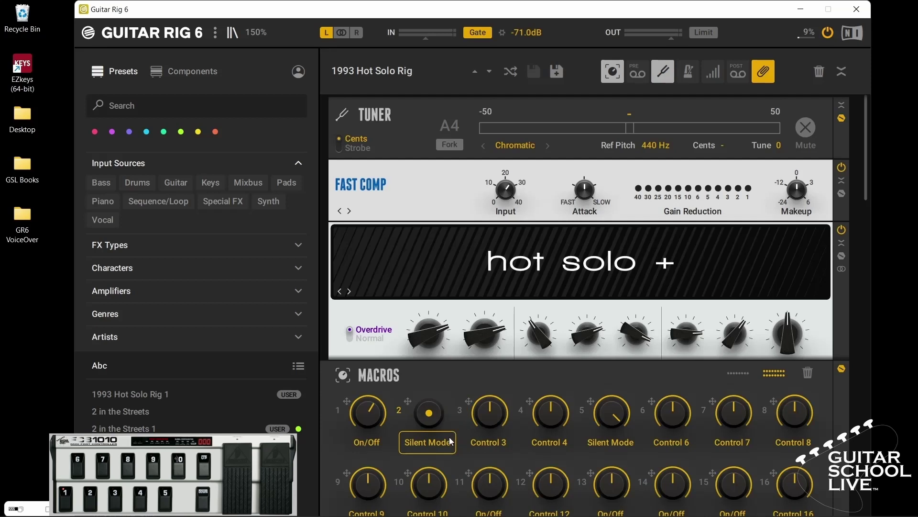
right_click(429, 417)
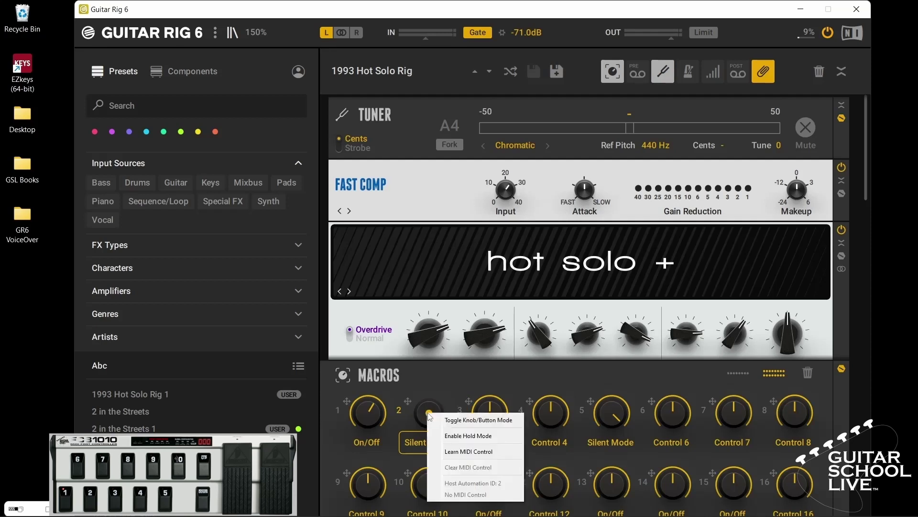
click(457, 451)
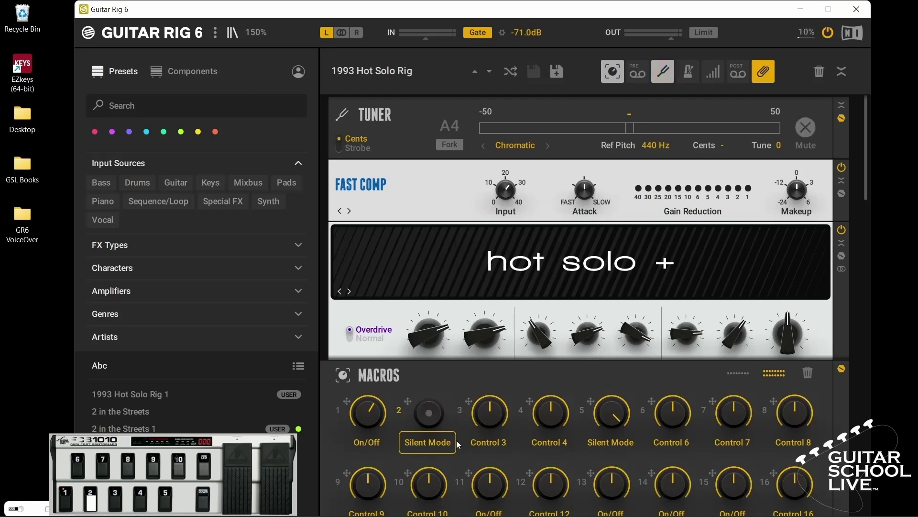
Switch macros 3, 4, 5 and 7 to button mode.
right_click(486, 421)
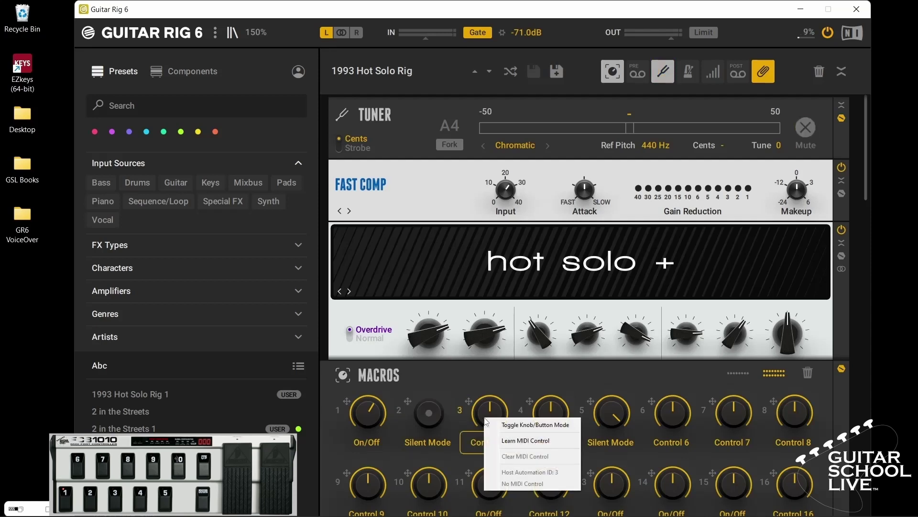
click(515, 425)
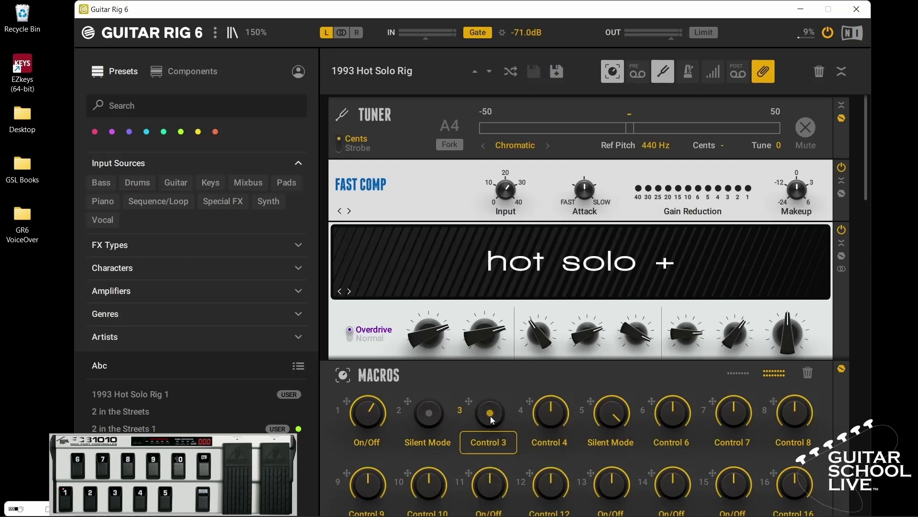
right_click(492, 420)
click(516, 455)
right_click(554, 416)
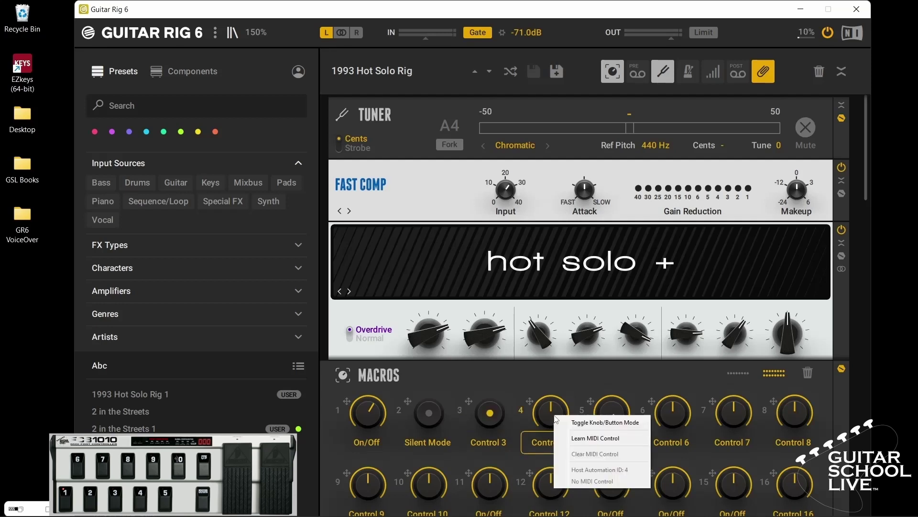
click(582, 425)
right_click(612, 422)
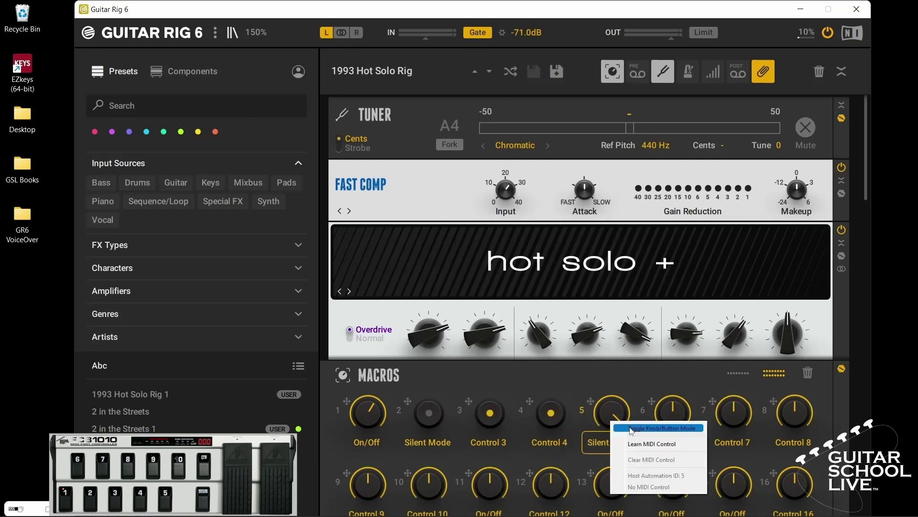
click(631, 429)
right_click(734, 415)
click(755, 422)
Make macros 8, 9 and 10 buttons, with Hold Mode on 8 and a learned pedal on 9.
right_click(785, 410)
click(790, 416)
right_click(796, 420)
click(813, 442)
right_click(370, 483)
click(373, 484)
right_click(374, 485)
click(415, 435)
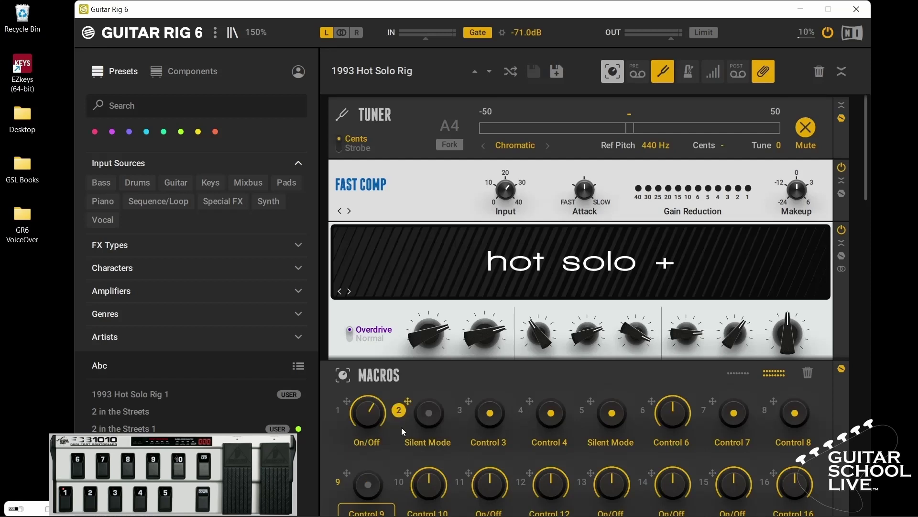
right_click(423, 412)
click(447, 421)
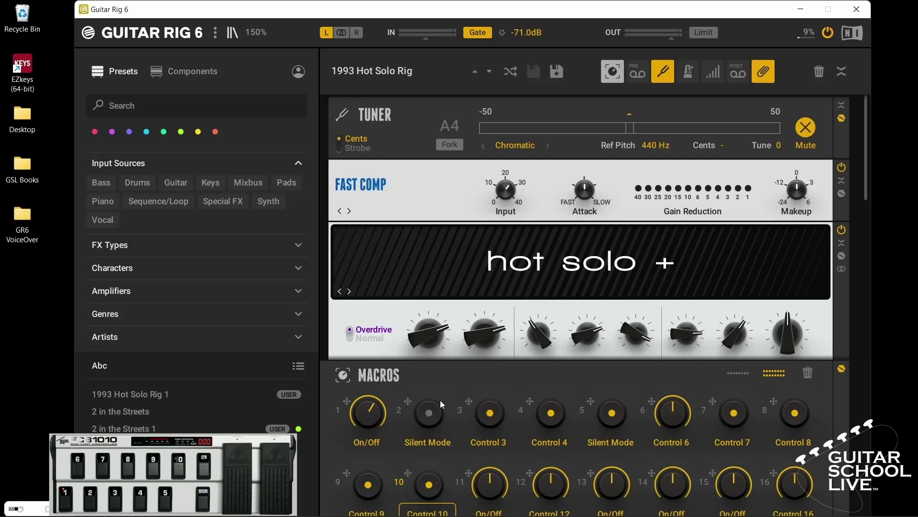
Attach the Silent Mode macro to a rack parameter and macro 3 to the Fast Comp power switch.
click(408, 401)
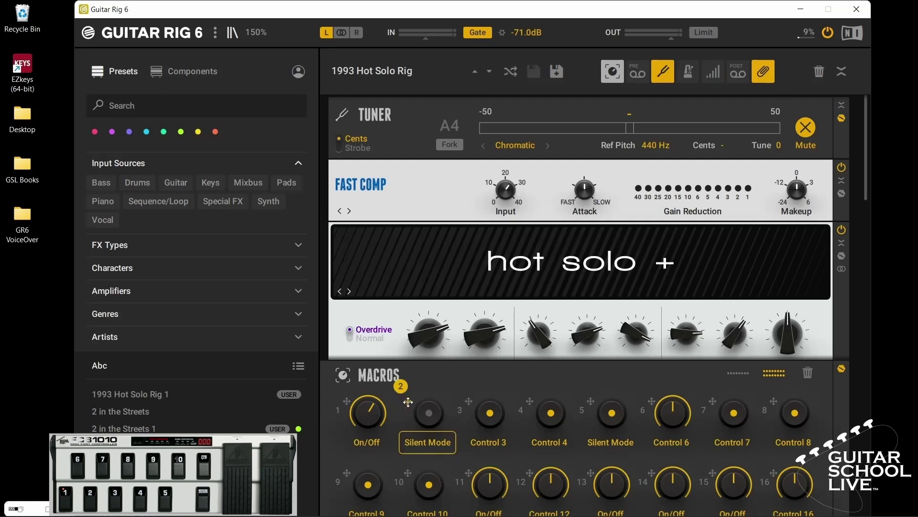
drag(408, 402, 841, 159)
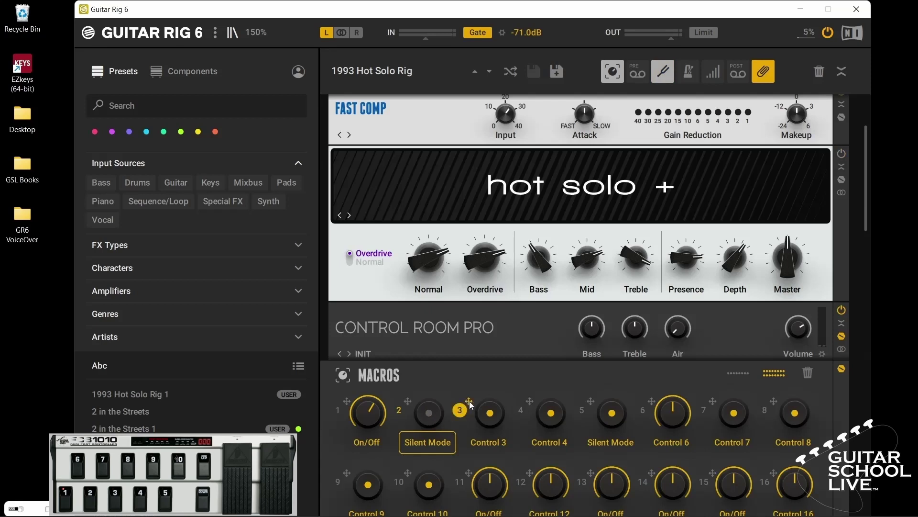
mouse_move(469, 404)
mouse_down()
mouse_move(692, 209)
mouse_move(765, 92)
mouse_move(779, 151)
mouse_move(841, 175)
mouse_move(842, 167)
mouse_up()
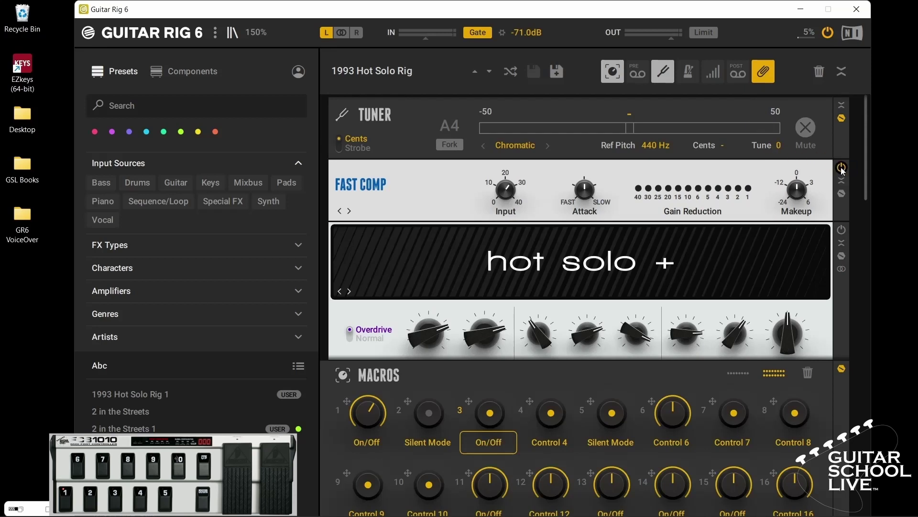
click(841, 168)
click(842, 168)
click(497, 420)
click(495, 421)
click(841, 168)
click(841, 169)
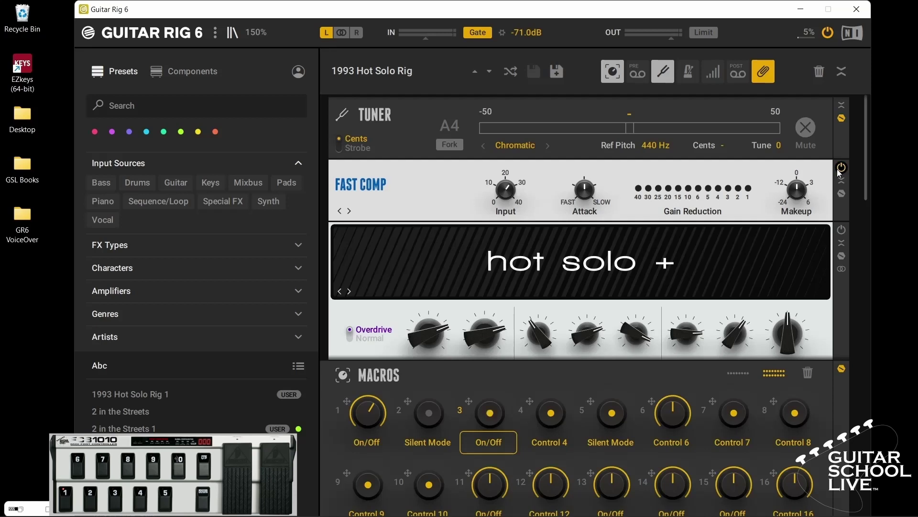